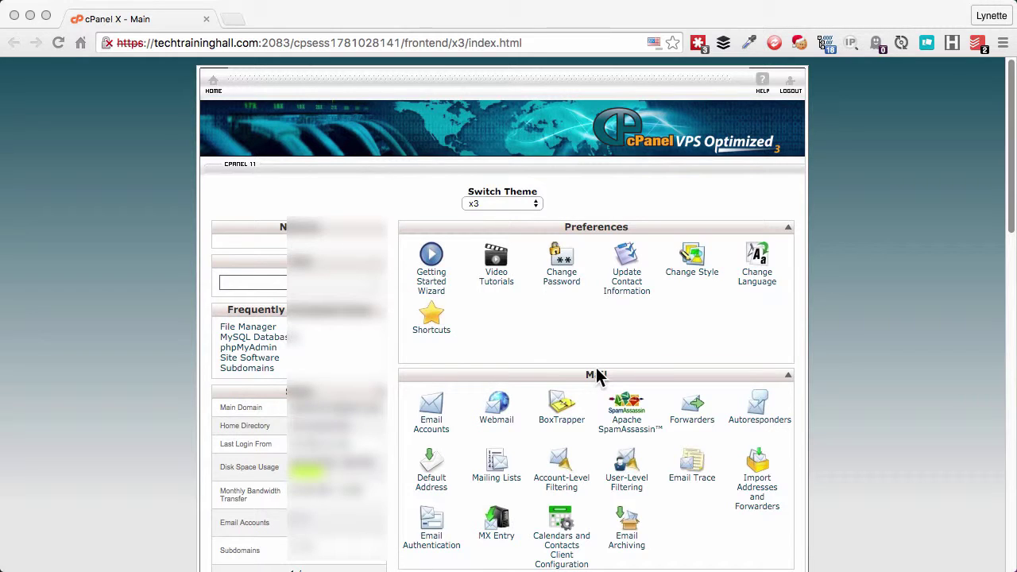
Scroll down the cPanel home page to the Files section with File Manager.
scroll(596, 373, down, 3)
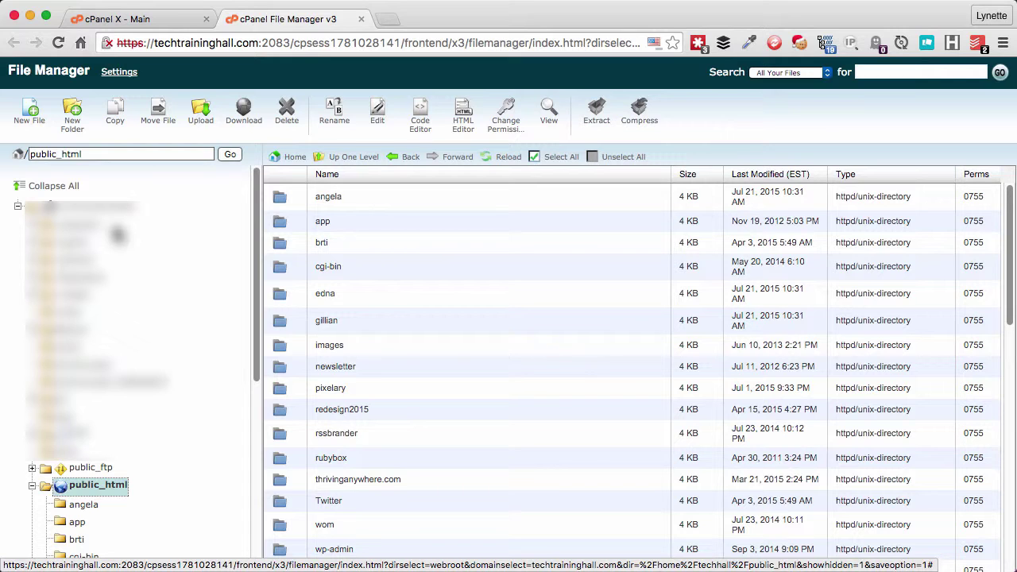
Create a folder named 'recommends' in /public_html.
click(80, 132)
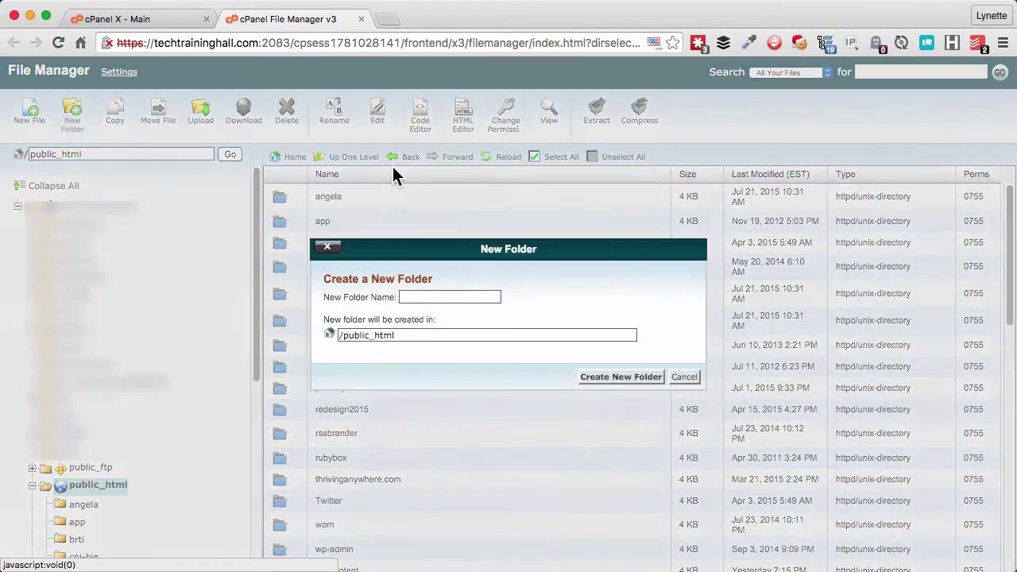
text(reco)
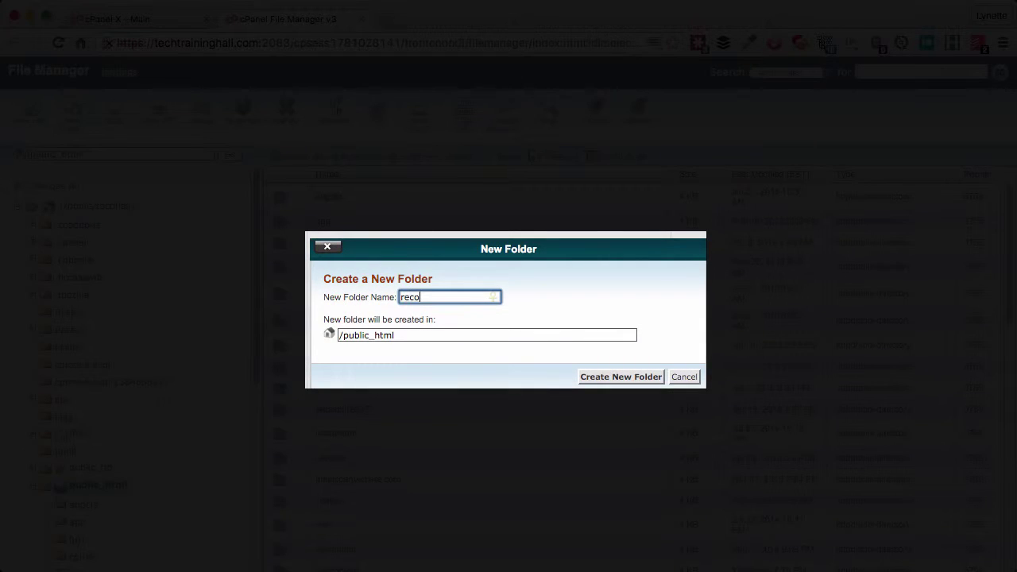
text(mmends)
drag(408, 335, 355, 335)
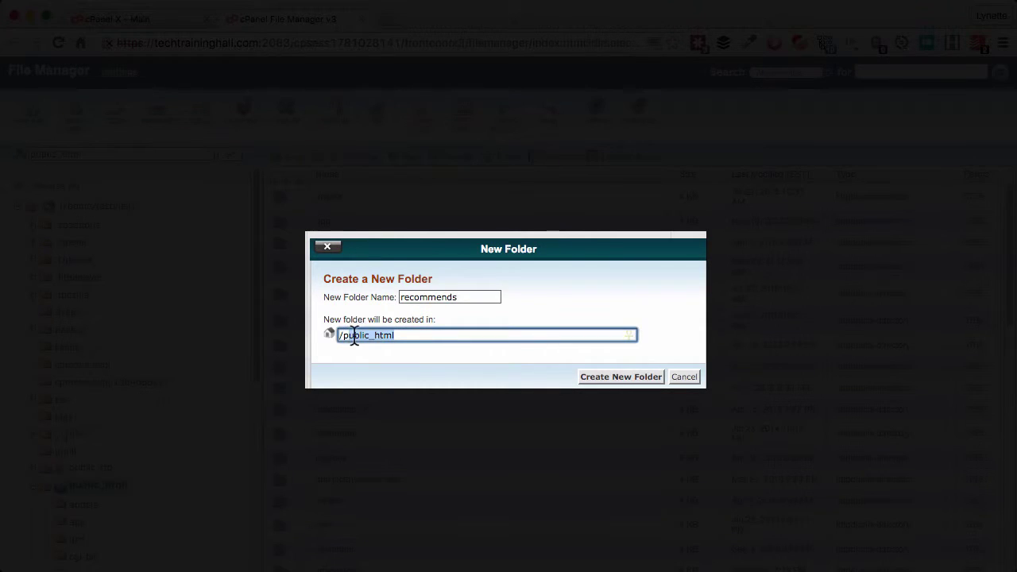
click(608, 379)
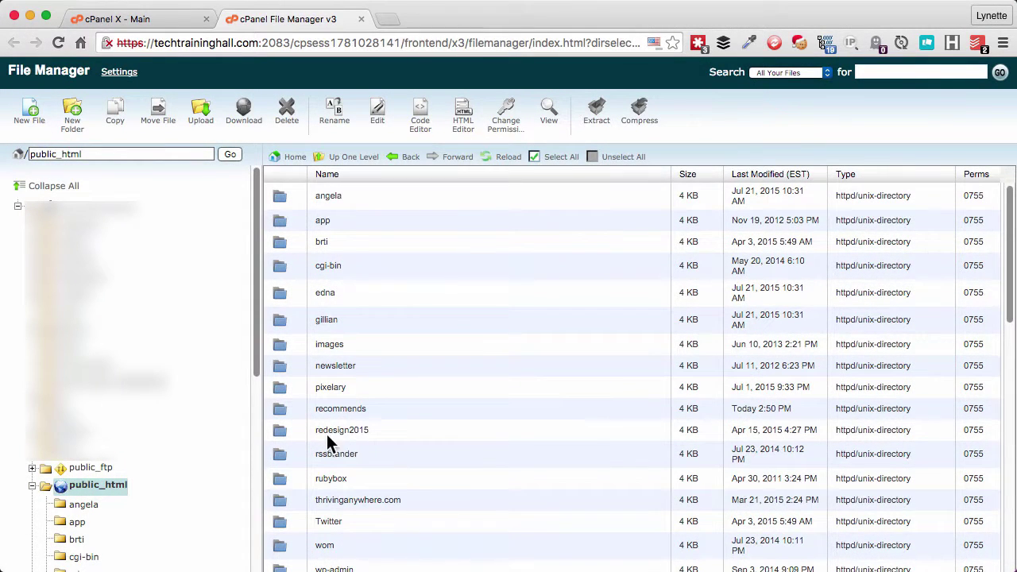
Open the recommends folder and create an empty file named product1.php there.
double_click(289, 411)
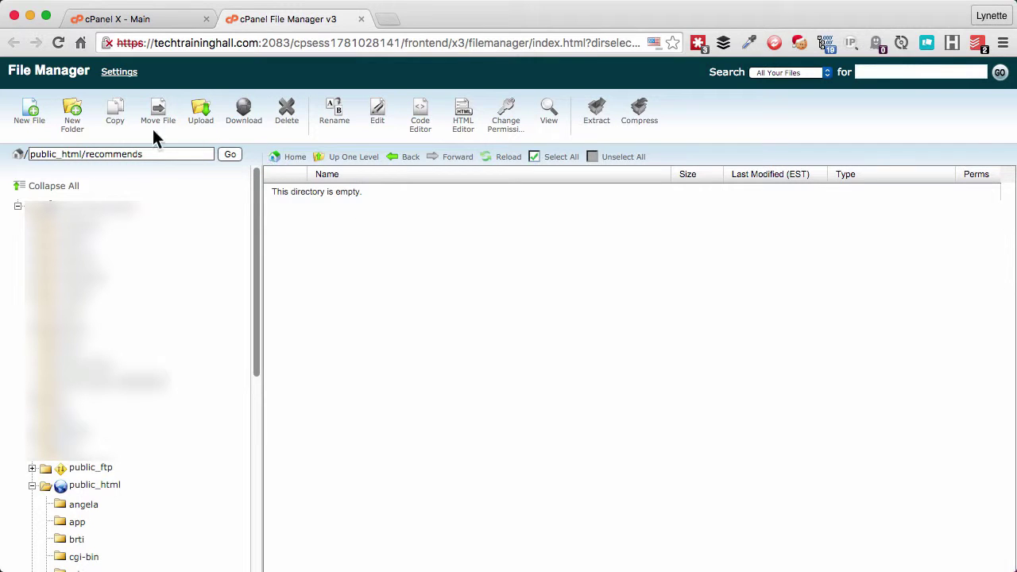
click(40, 129)
text(product1)
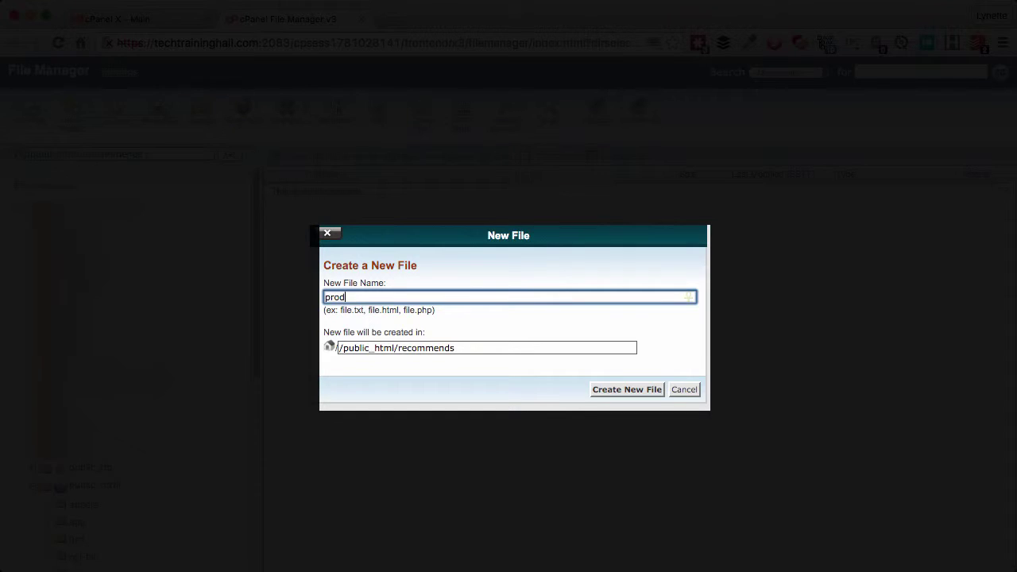
text(.php)
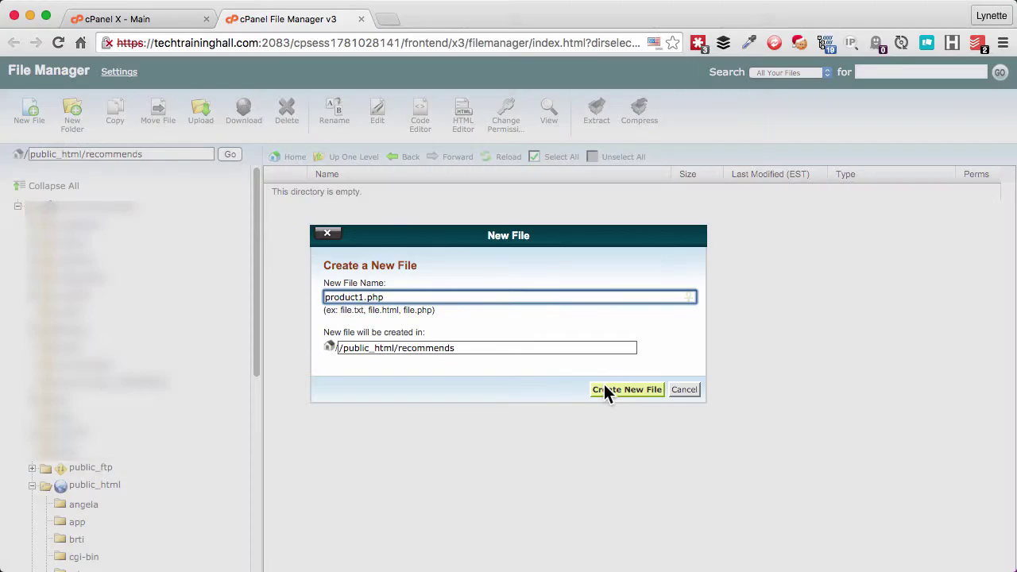
click(604, 387)
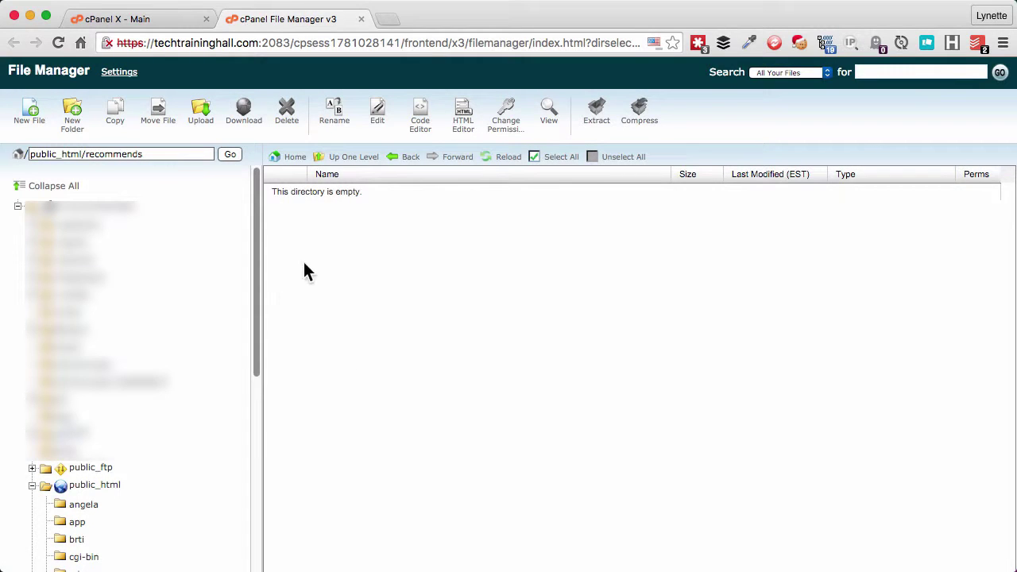
Open product1.php in the editor and paste the saved PHP header redirect snippet.
click(414, 197)
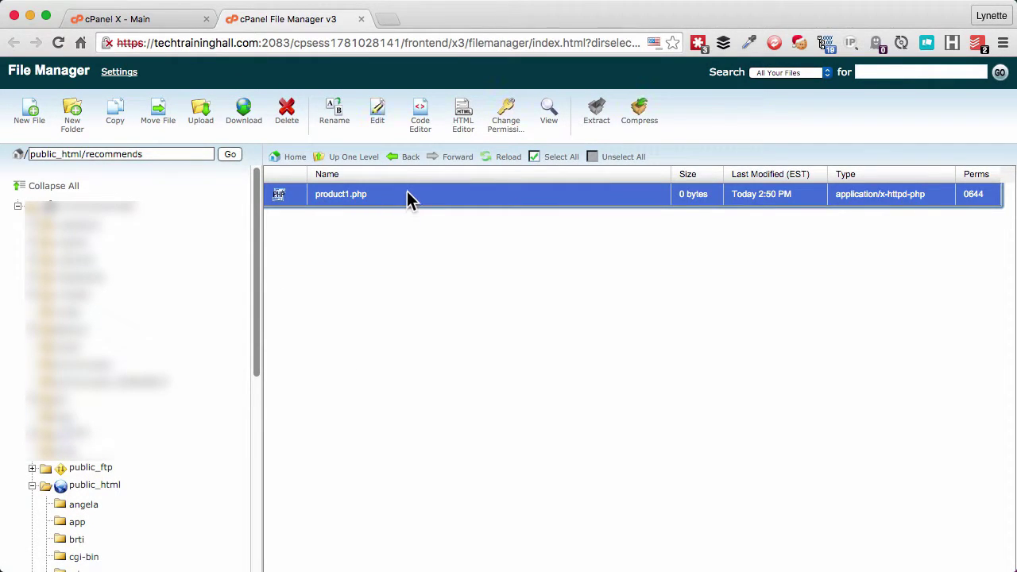
click(388, 117)
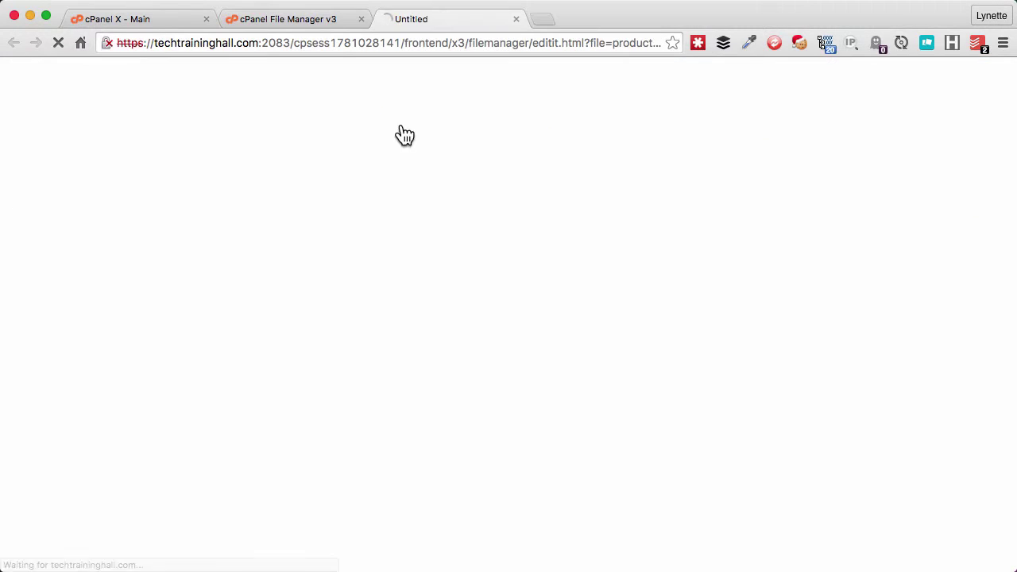
key(super+shift+v)
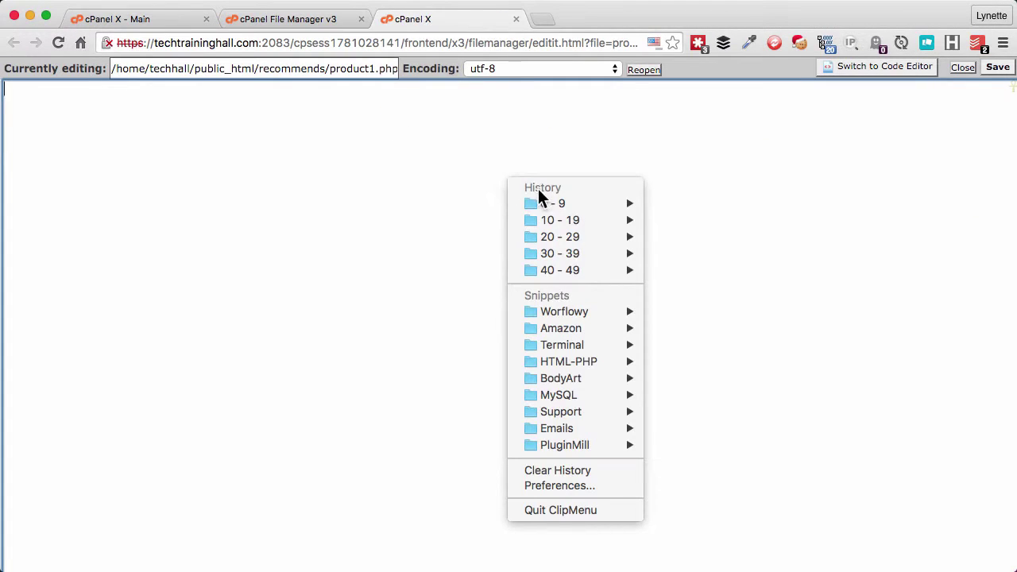
mouse_move(560, 199)
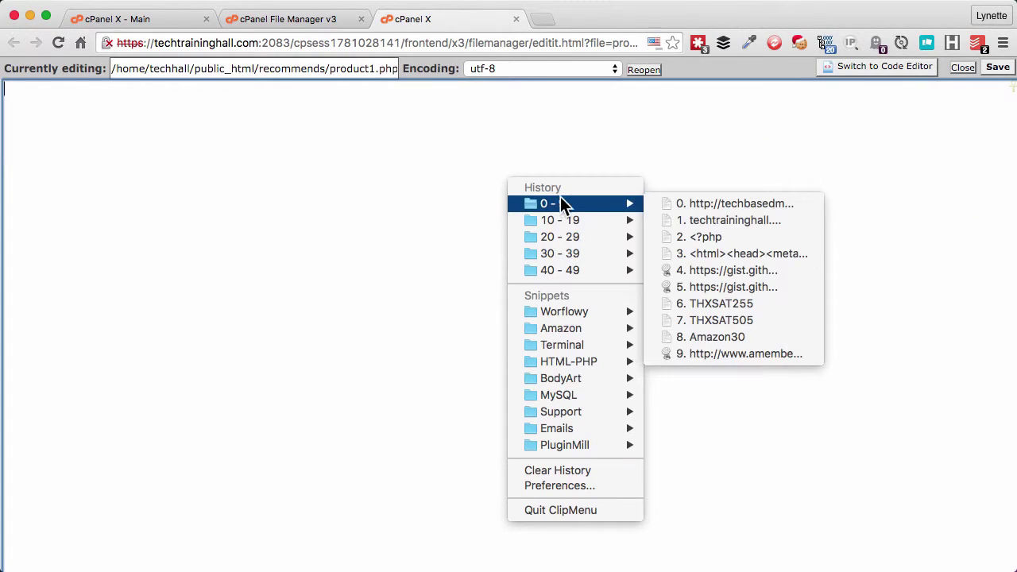
click(703, 237)
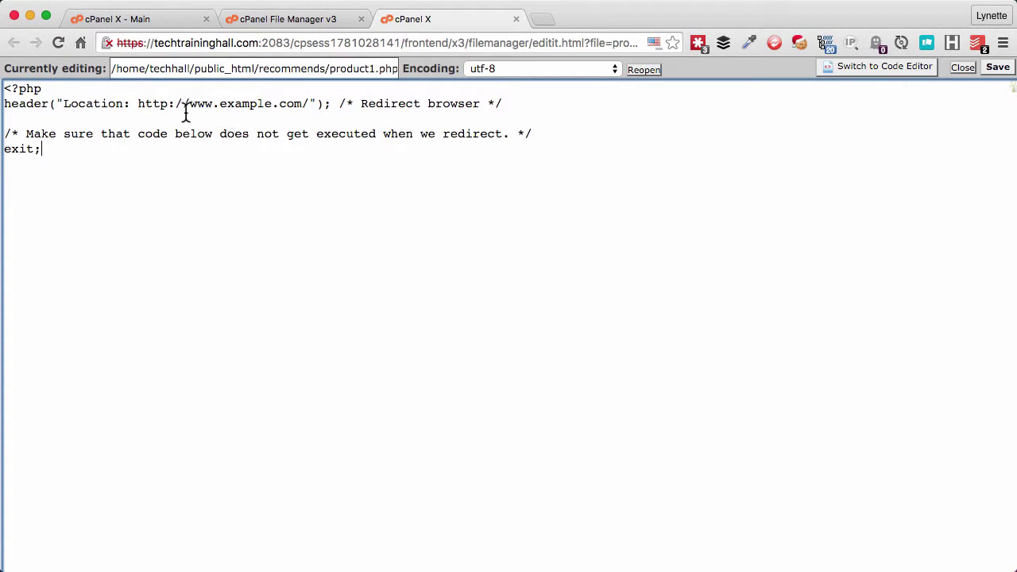
click(138, 103)
shift+click(310, 103)
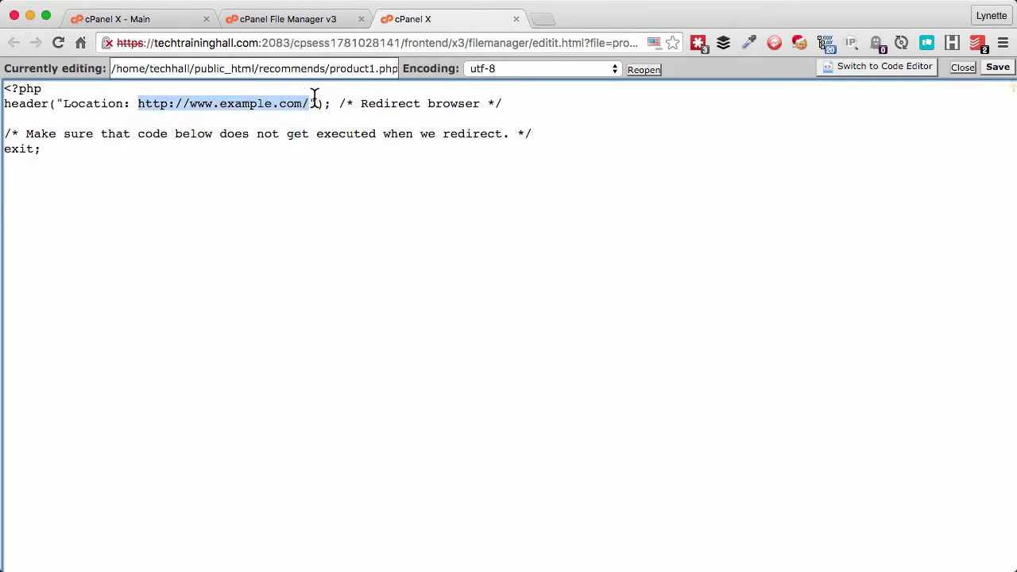
key(super+shift+v)
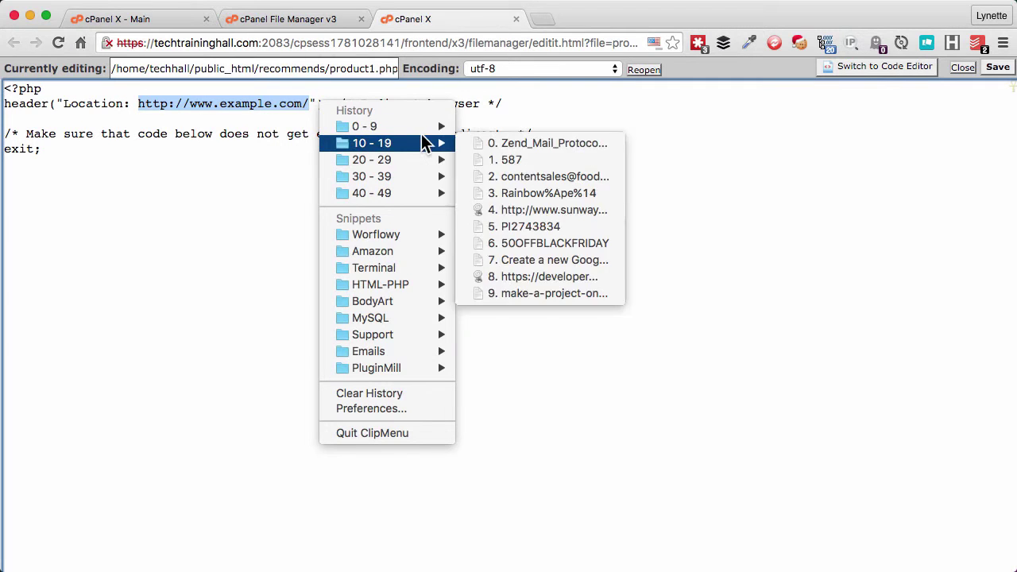
mouse_move(407, 127)
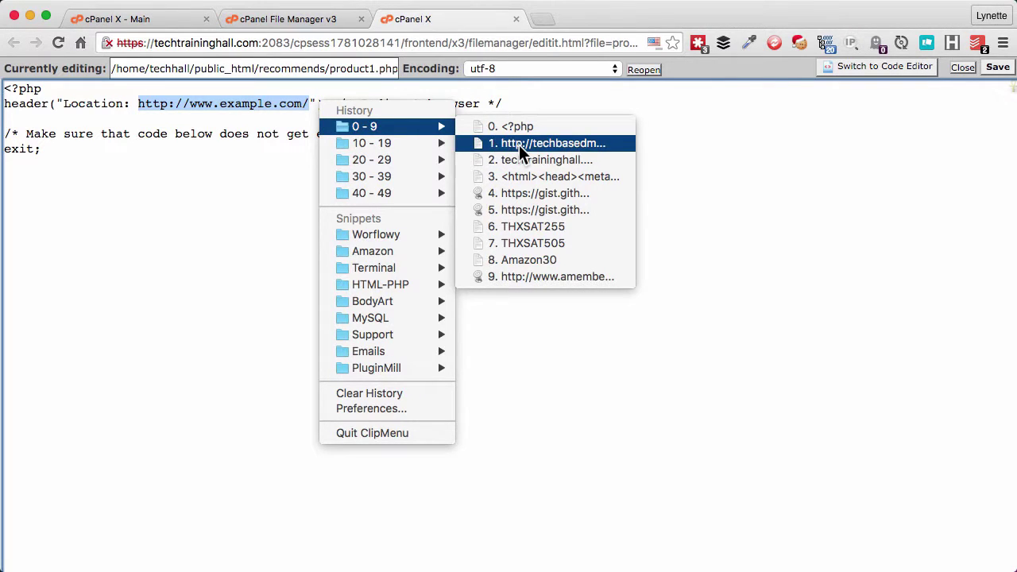
click(492, 147)
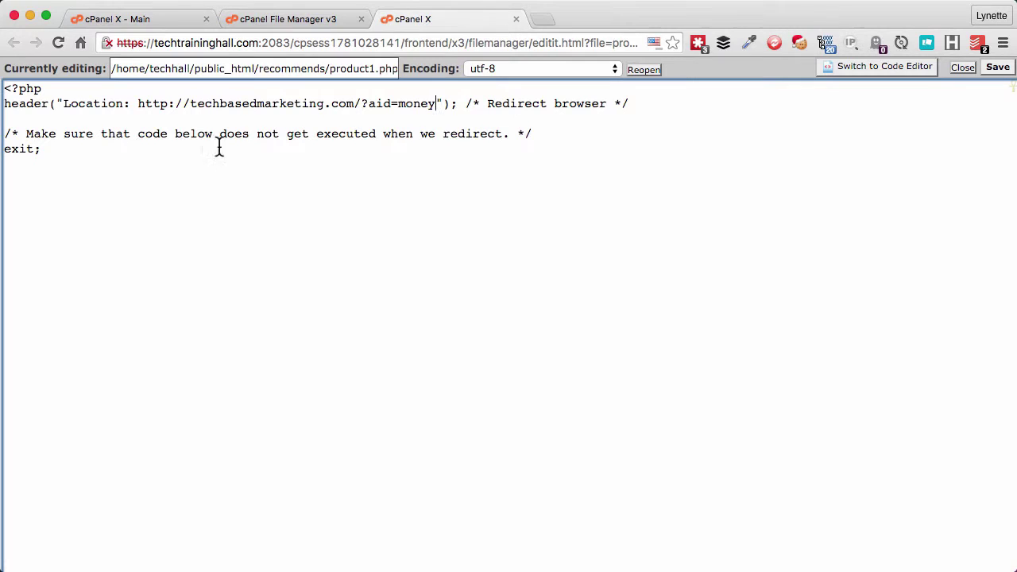
click(998, 67)
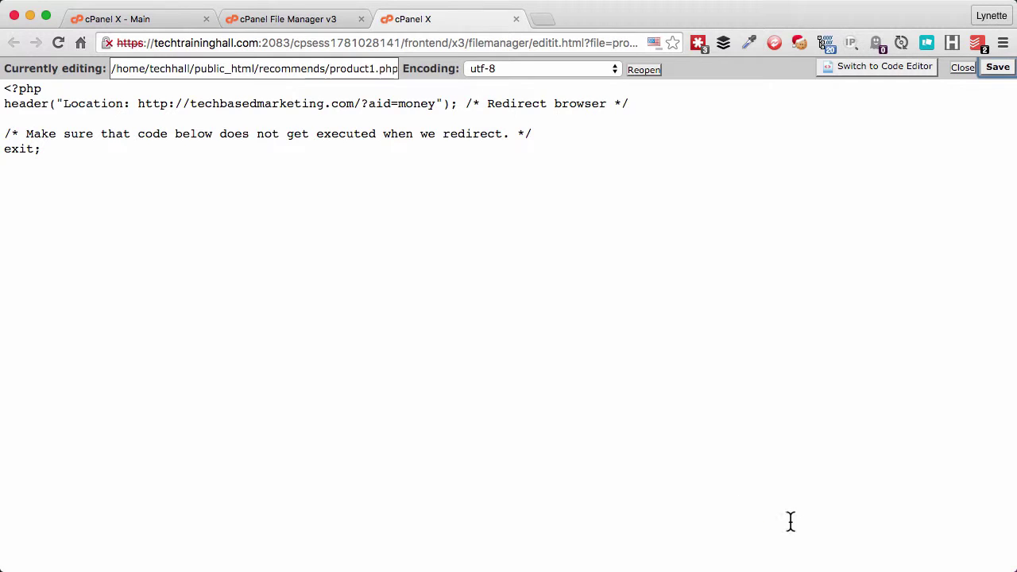
click(516, 18)
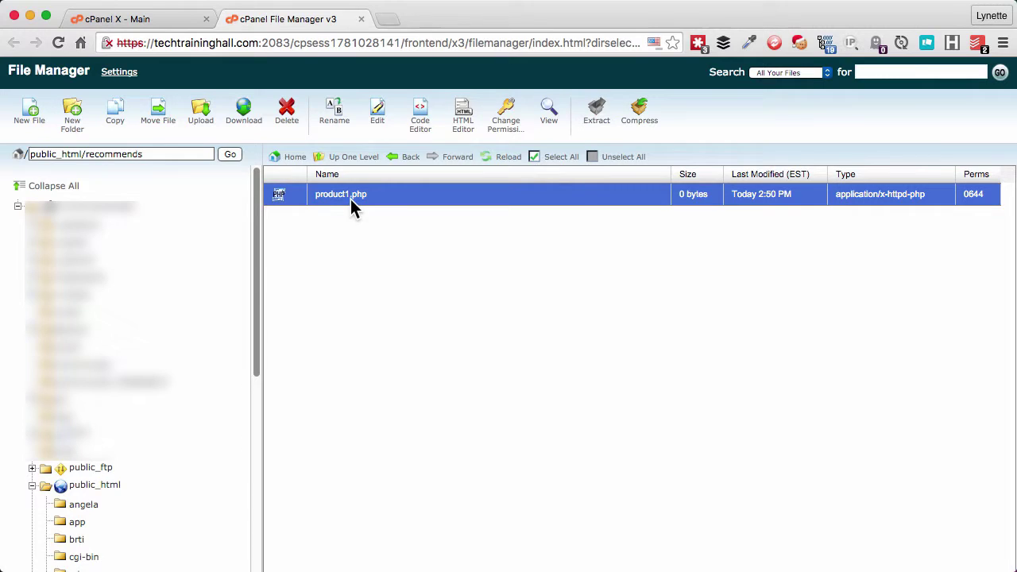
click(390, 24)
key(super+shift+v)
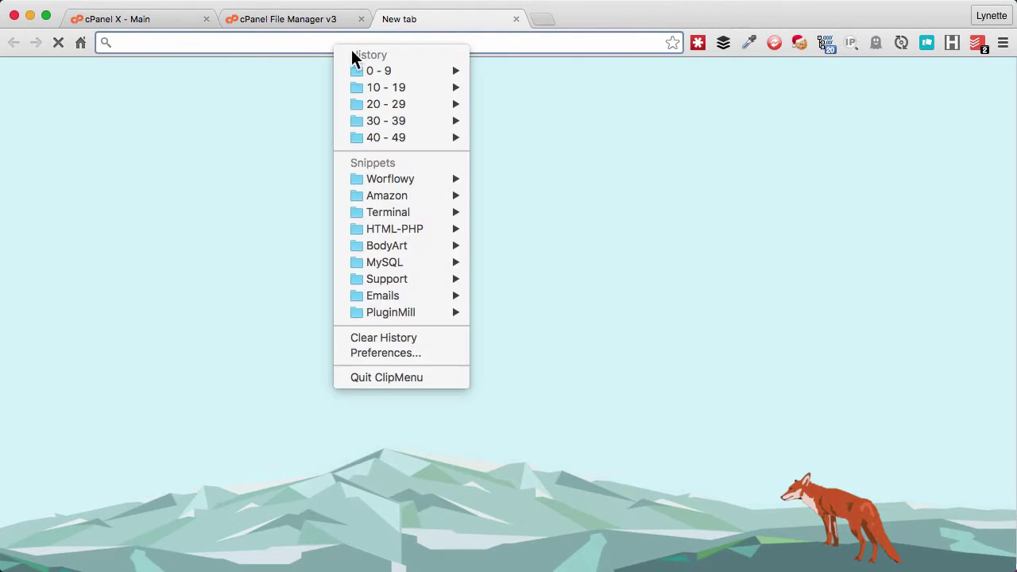
mouse_move(402, 70)
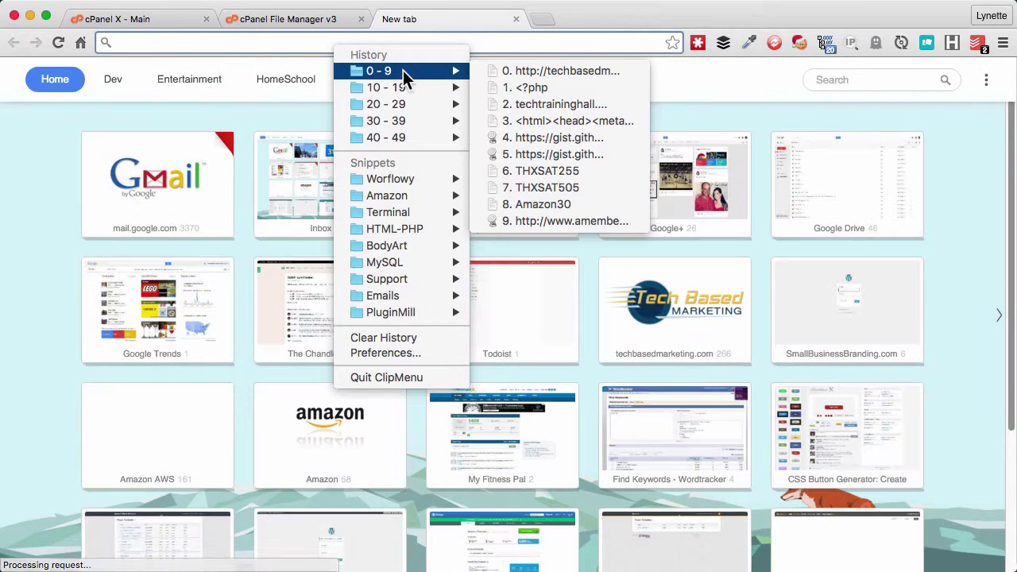
click(520, 111)
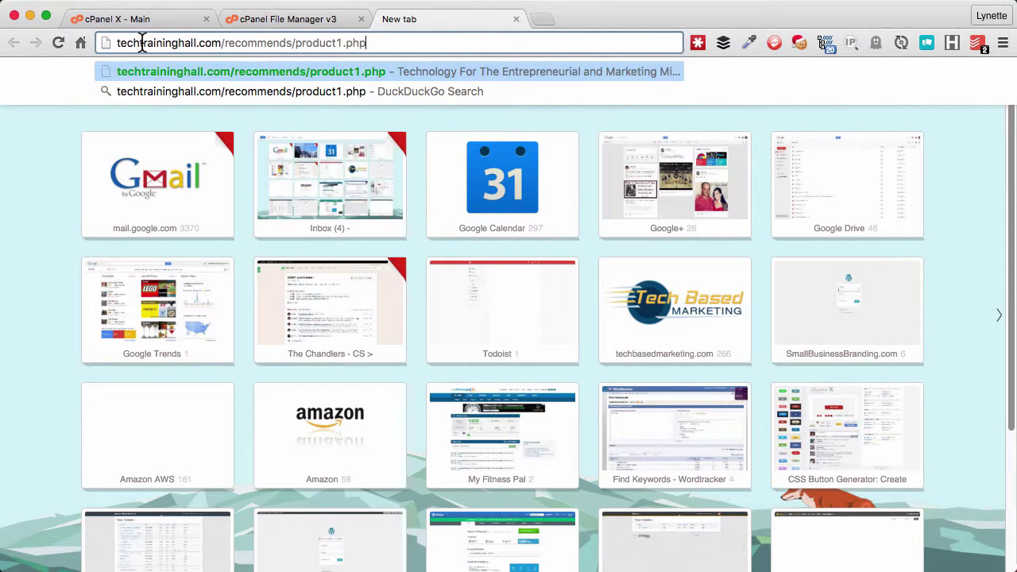
double_click(268, 44)
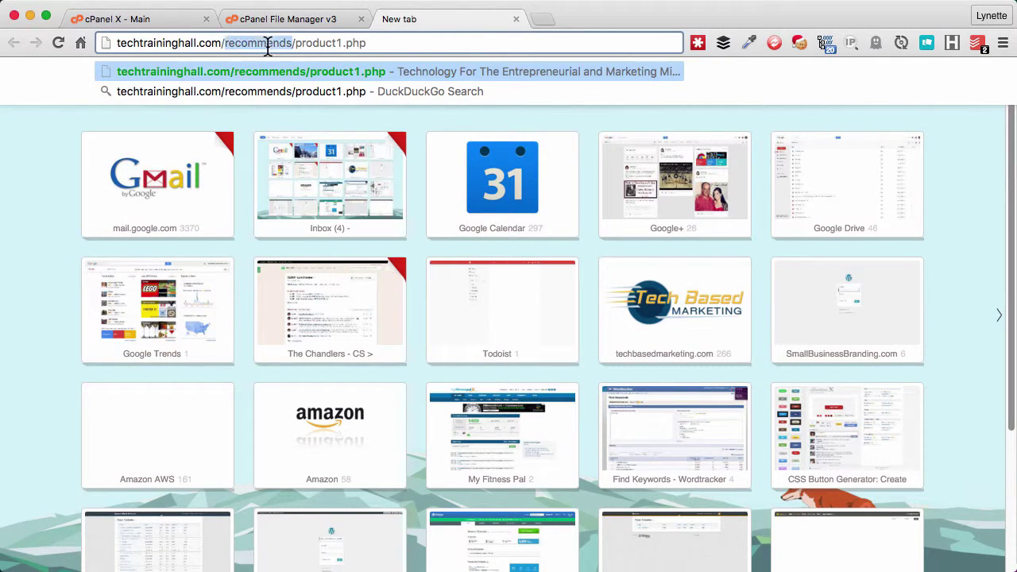
double_click(327, 43)
triple_click(411, 49)
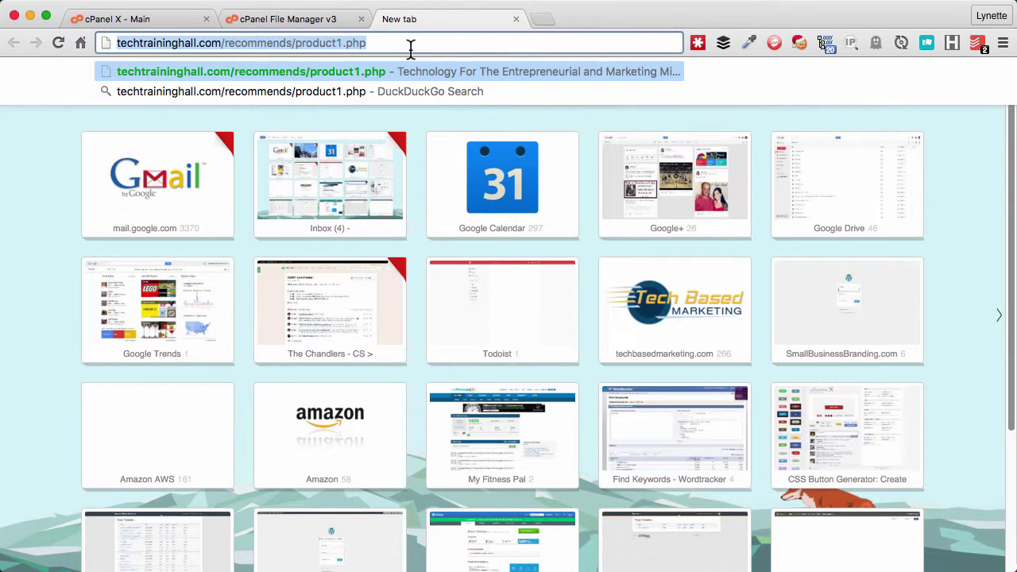
key(Return)
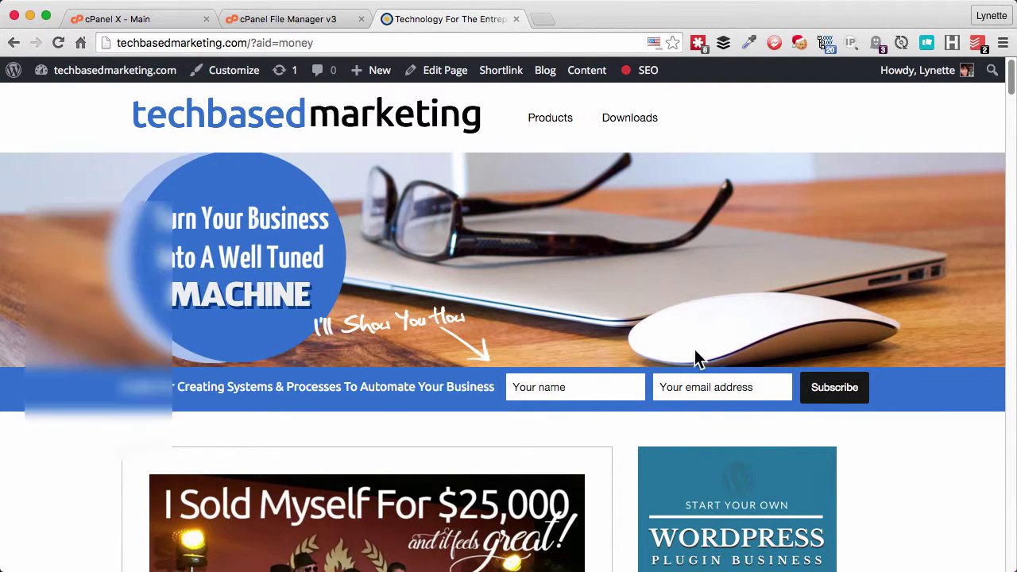
key(super+w)
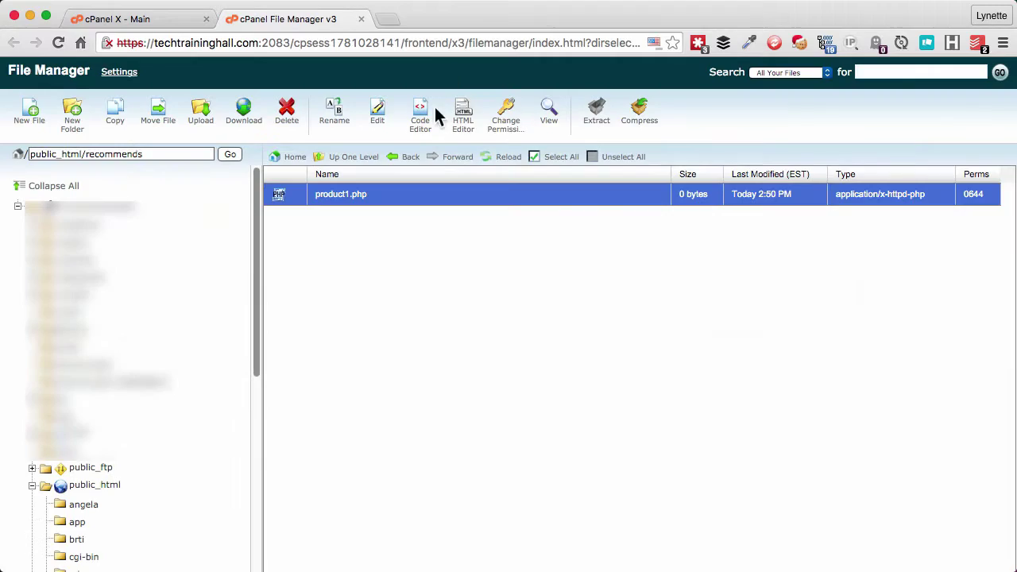
Start a new file in recommends named product1.html.
click(32, 127)
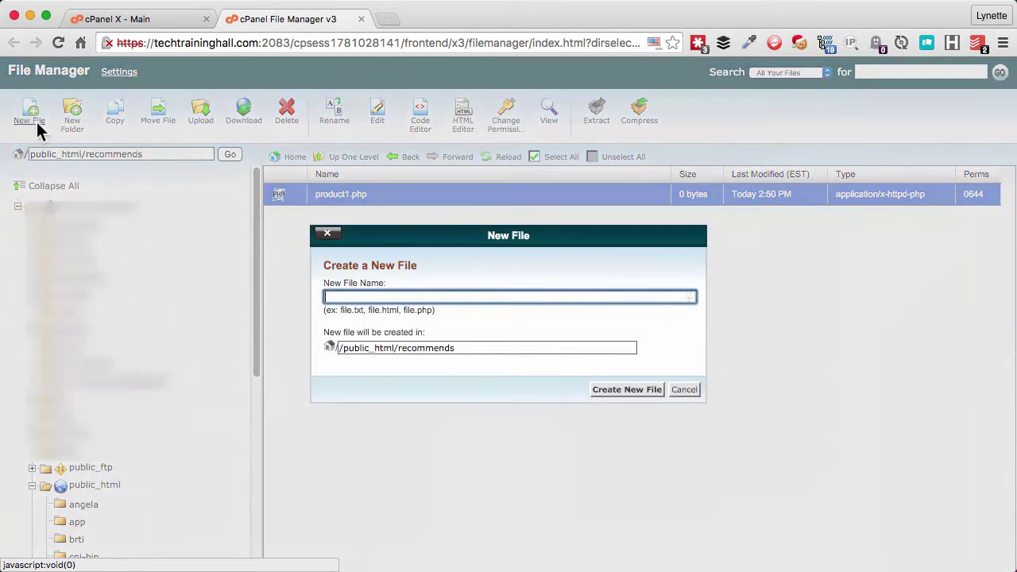
text(product1)
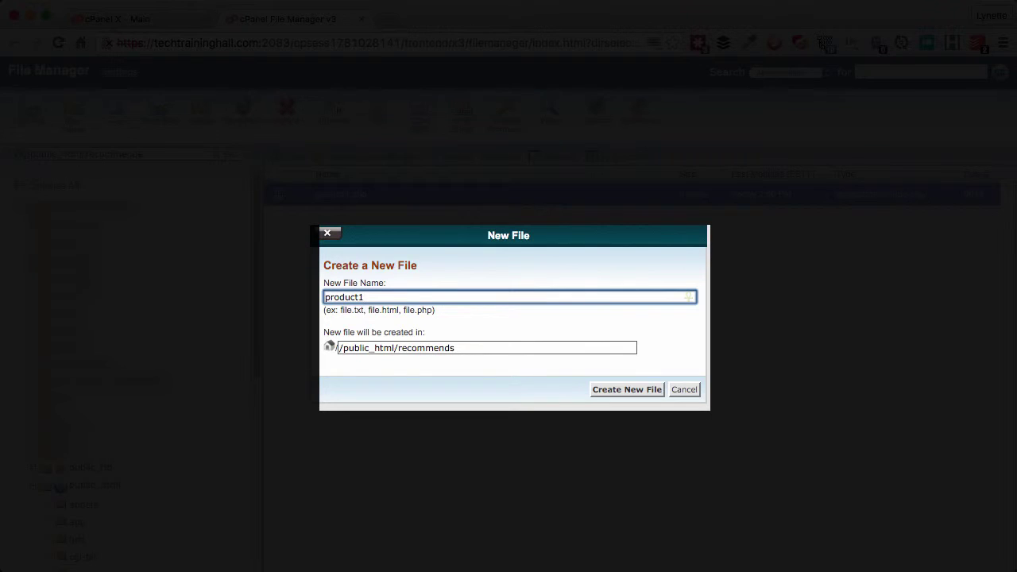
text(.html)
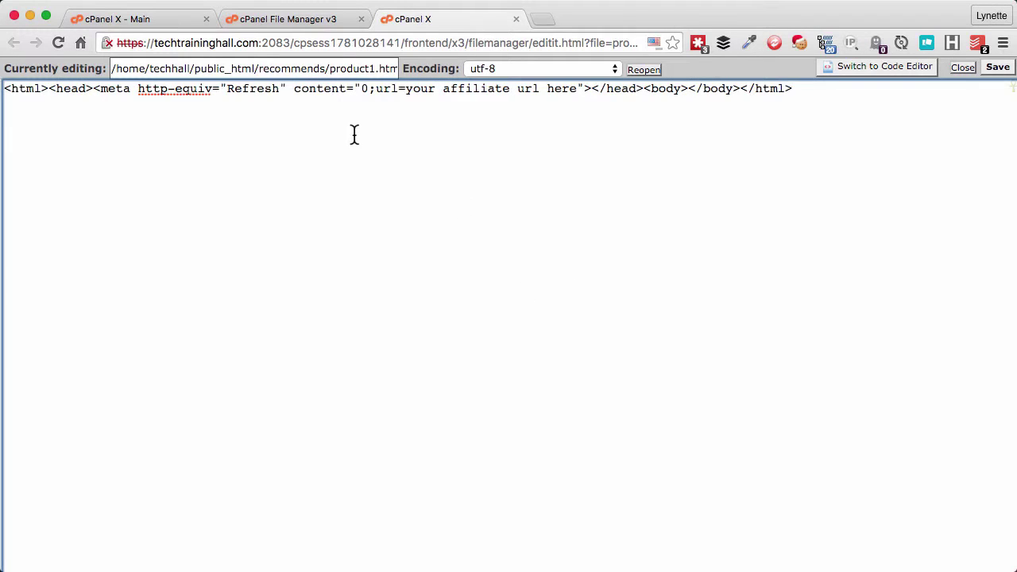
click(405, 88)
shift+click(575, 90)
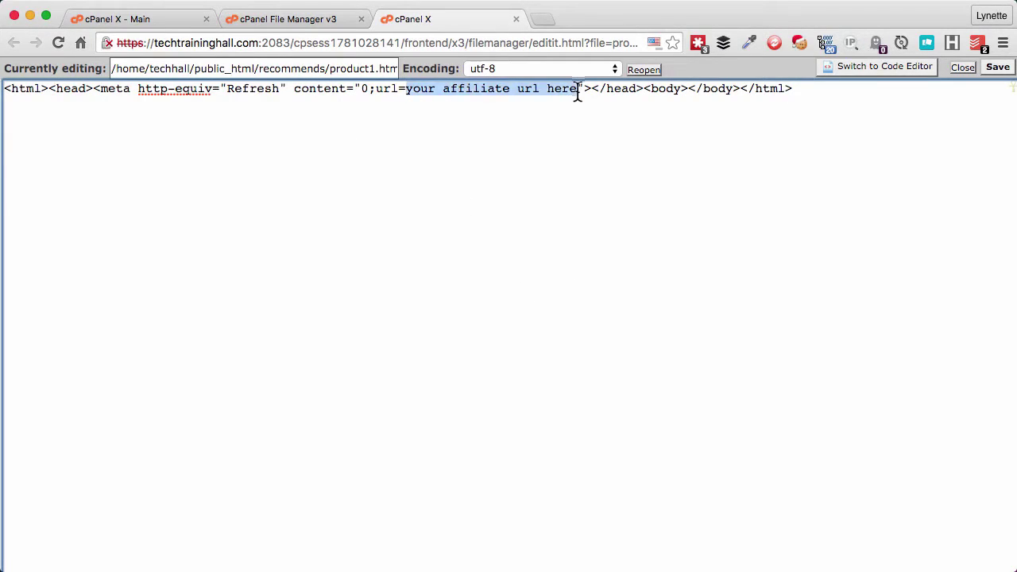
key(super+shift+v)
mouse_move(596, 132)
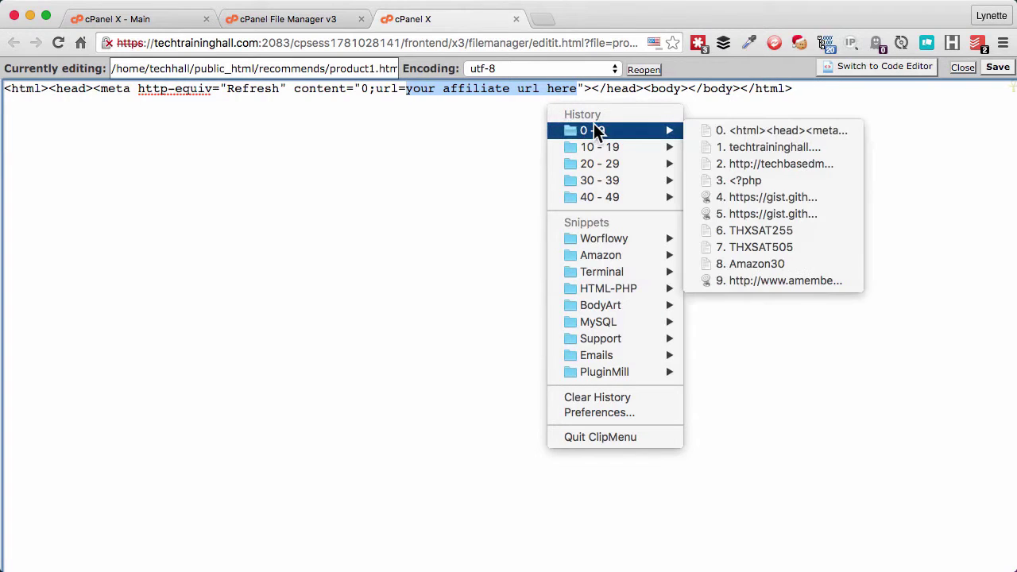
click(741, 164)
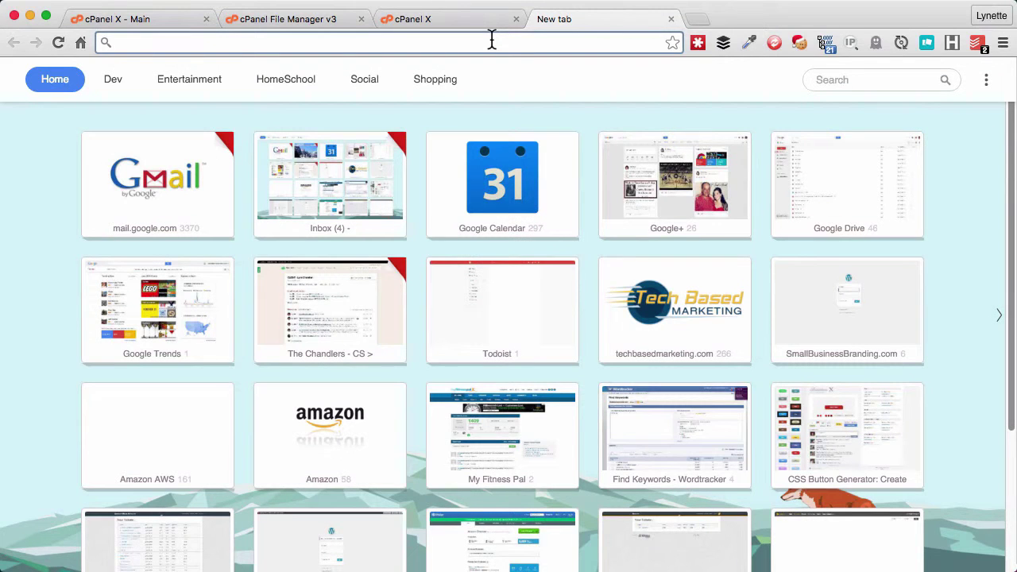
Enter techtraininghall.com/recommends/product1.html in the new tab's address bar.
text(techb)
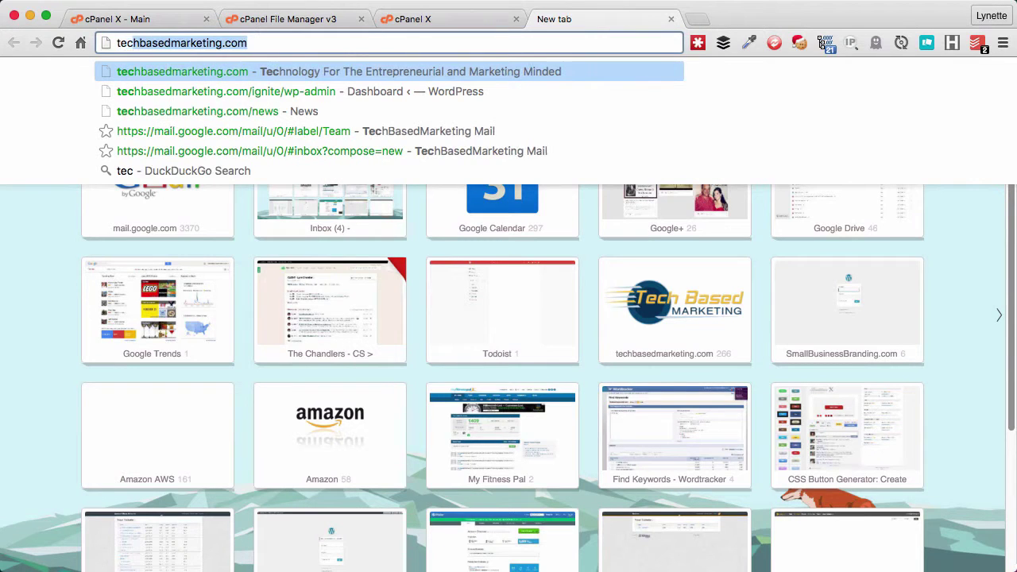
key(BackSpace)
key(BackSpace)
text(t)
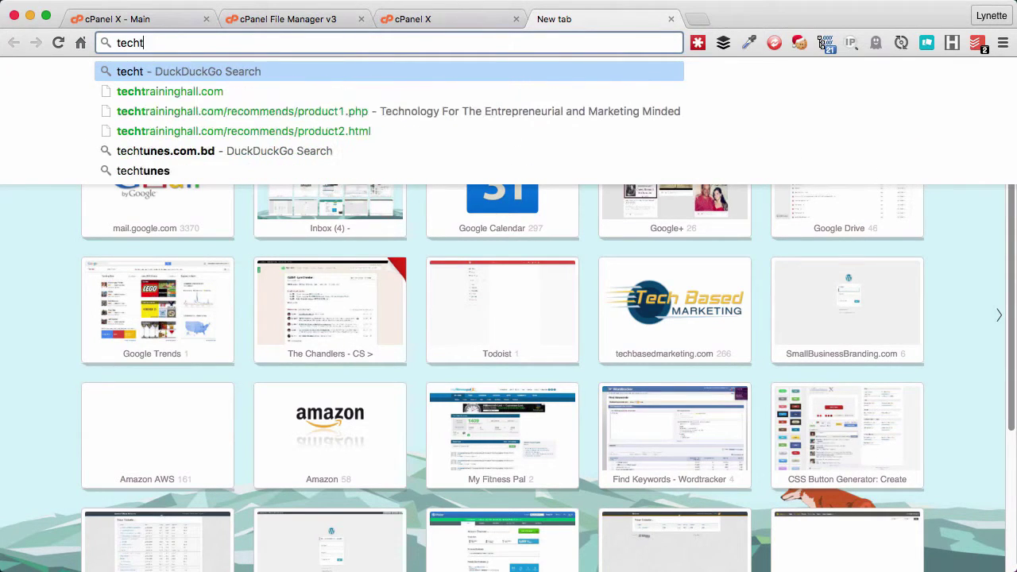
text(rainini)
key(Down)
text(/recomme)
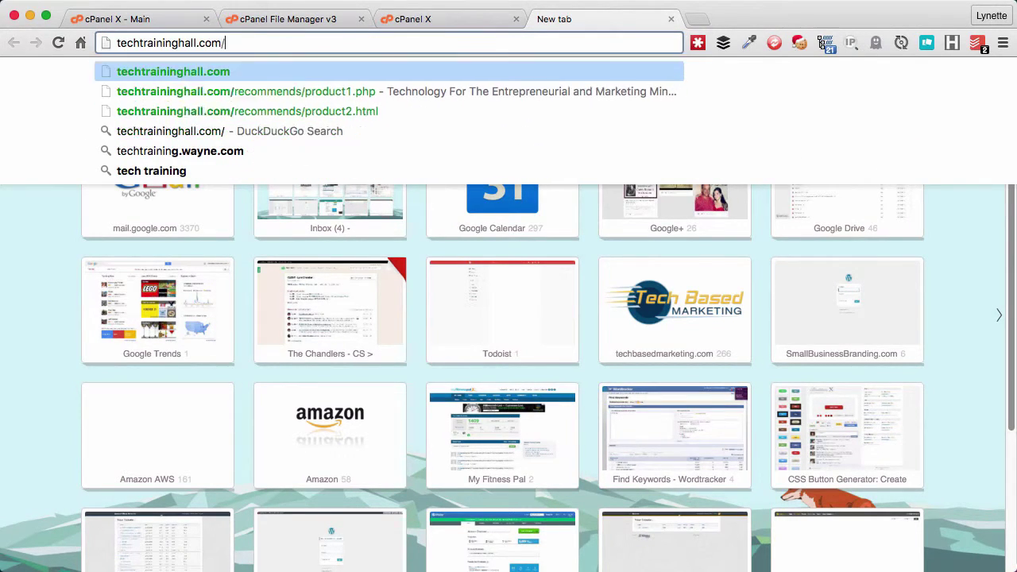